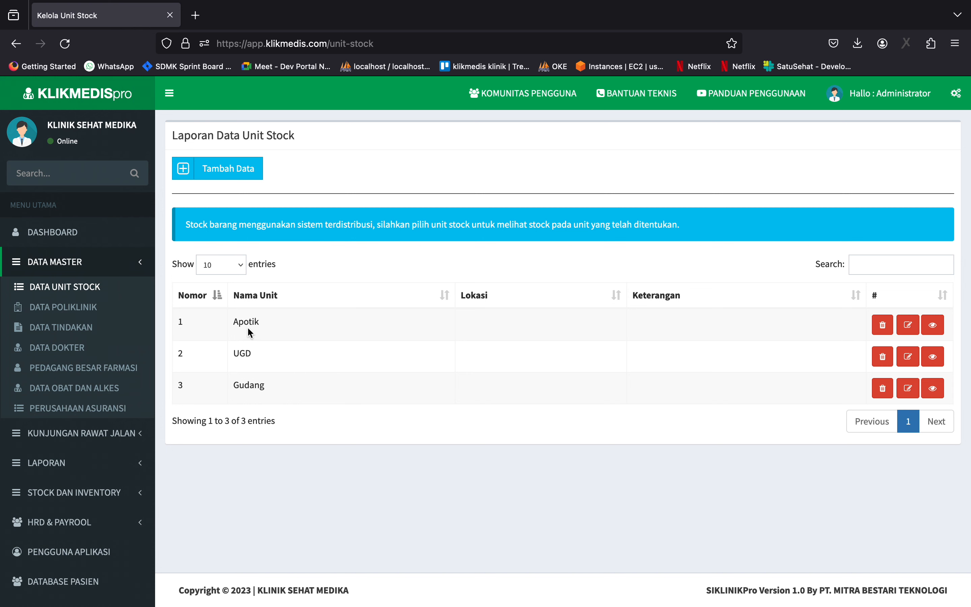
Step: Open the stock of the Apotik unit and add Amoxicillin with a quantity of 100
{"action": "left_click", "coordinate": [932, 325]}
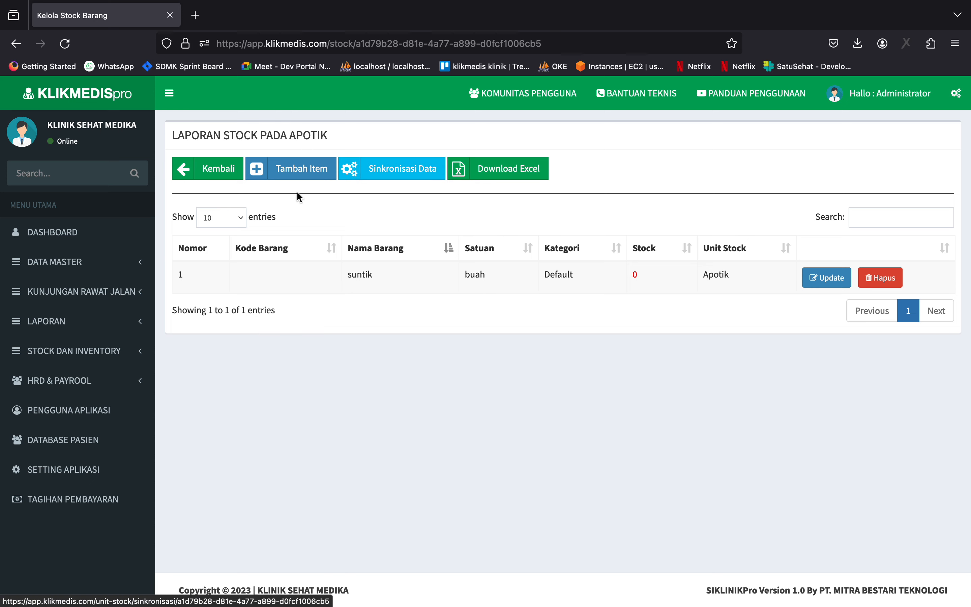
{"action": "left_click", "coordinate": [298, 172]}
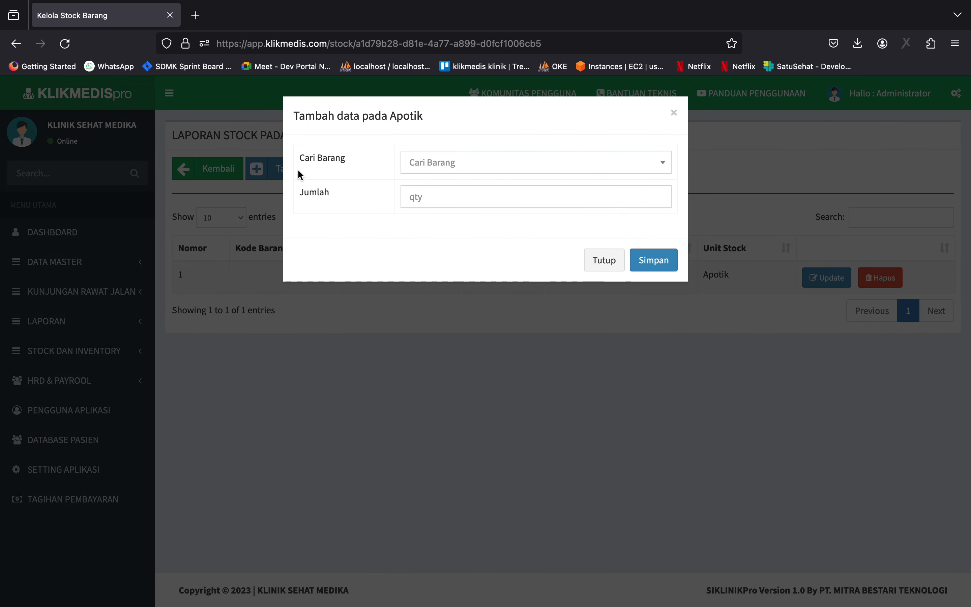
{"action": "left_click", "coordinate": [468, 168]}
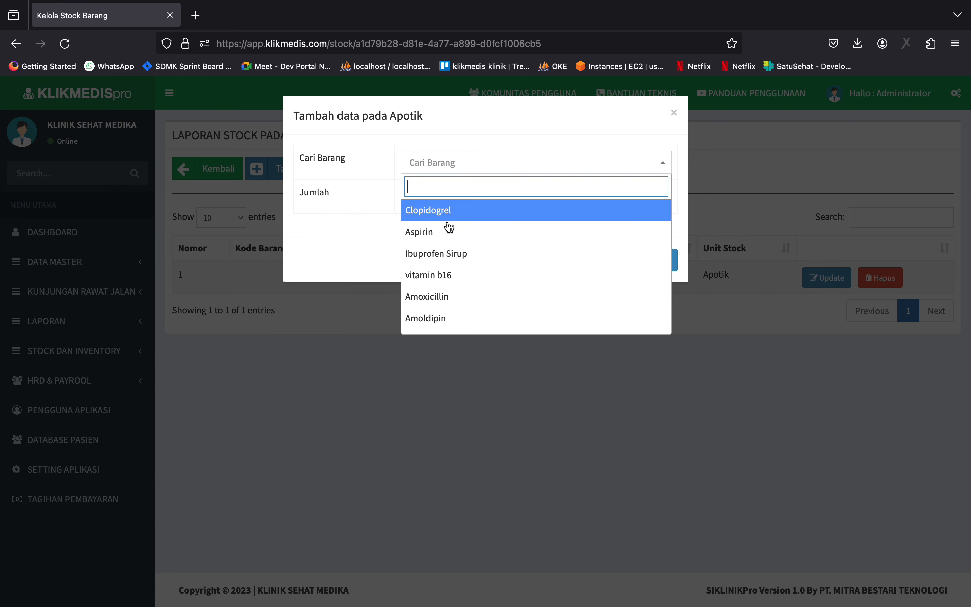
{"action": "left_click", "coordinate": [445, 291]}
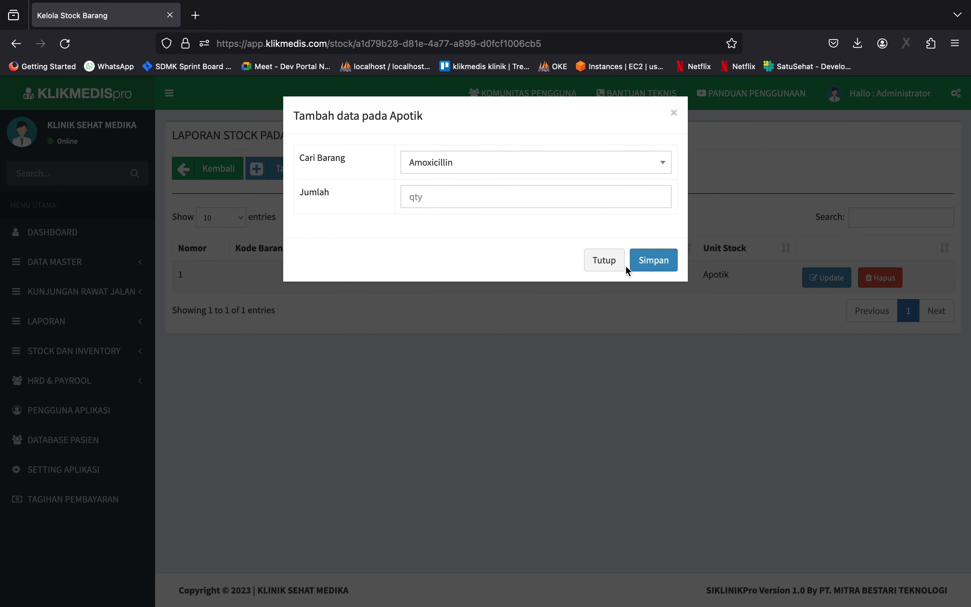
{"action": "left_click", "coordinate": [610, 207]}
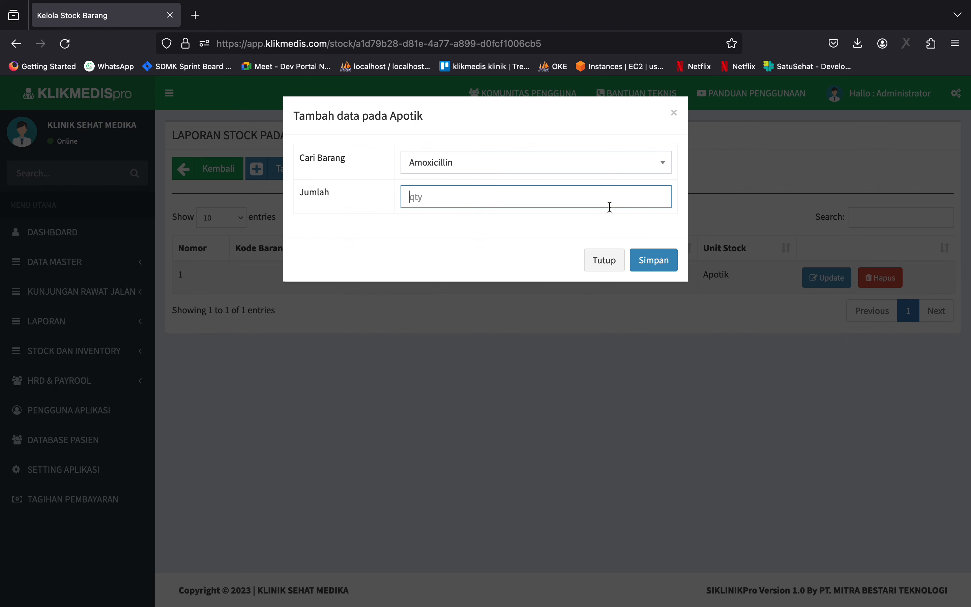
{"action": "type", "text": "100"}
{"action": "left_click", "coordinate": [675, 268]}
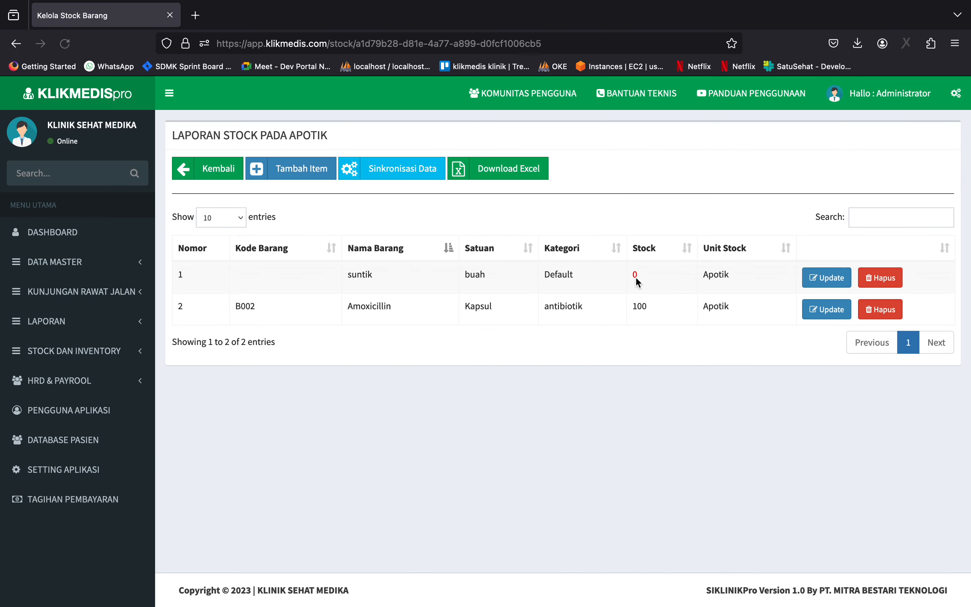
Step: Add paracetamol 700 gram to the Apotik stock with a quantity of 100
{"action": "left_click", "coordinate": [299, 168]}
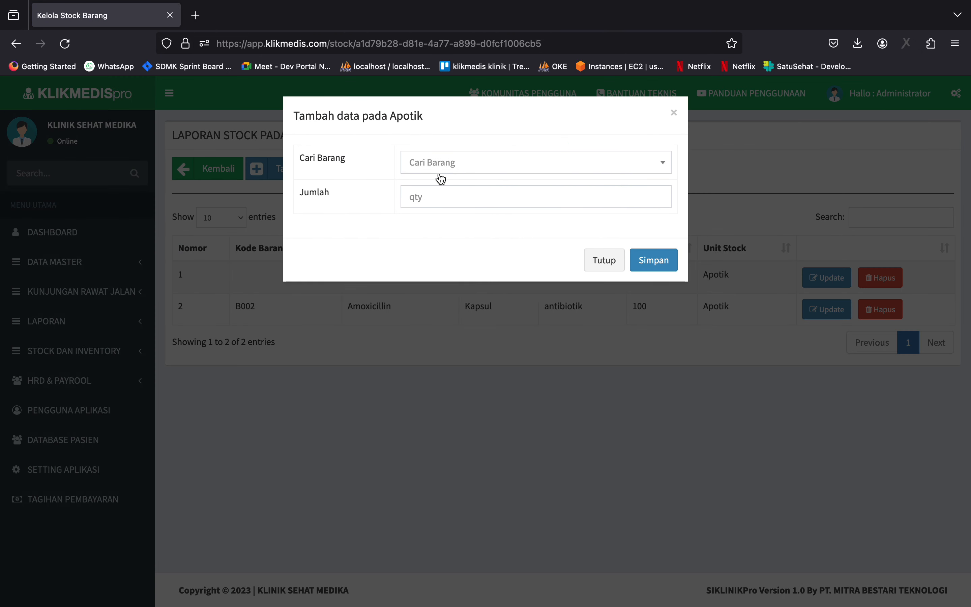
{"action": "left_click", "coordinate": [460, 168]}
{"action": "scroll", "coordinate": [462, 277], "scroll_direction": "down", "scroll_amount": 3}
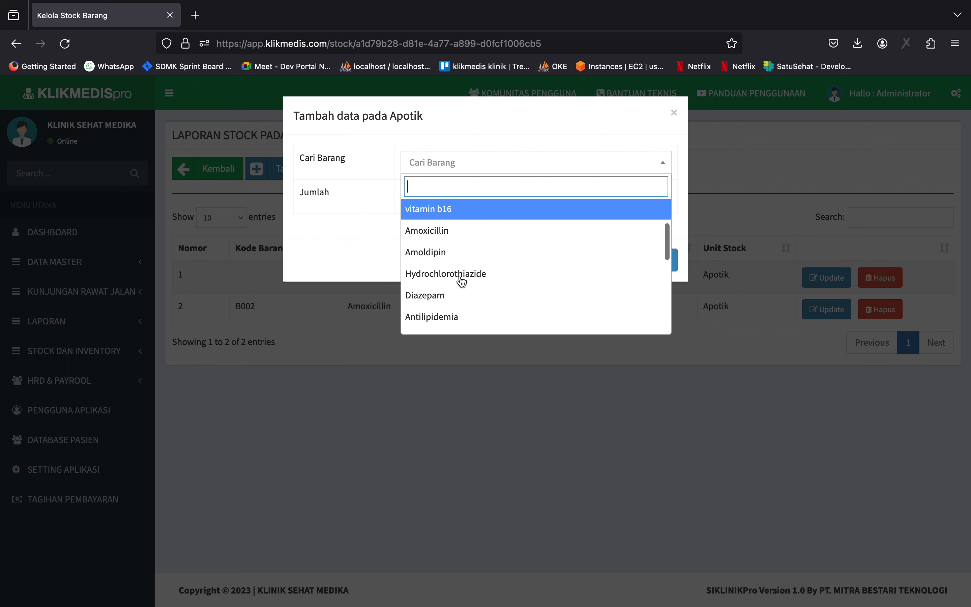
{"action": "scroll", "coordinate": [460, 301], "scroll_direction": "down", "scroll_amount": 2}
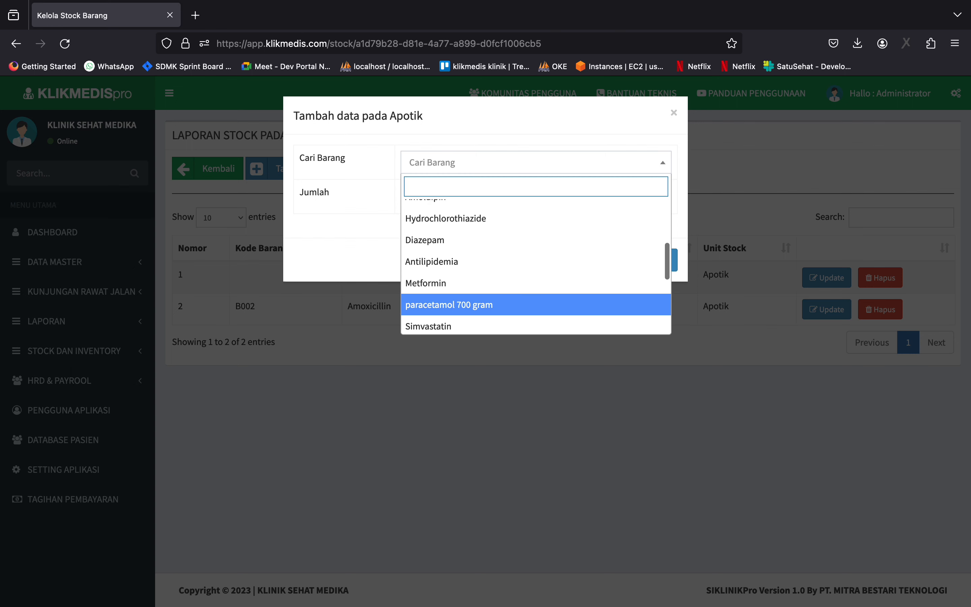
{"action": "left_click", "coordinate": [462, 307]}
{"action": "left_click", "coordinate": [553, 193]}
{"action": "type", "text": "100"}
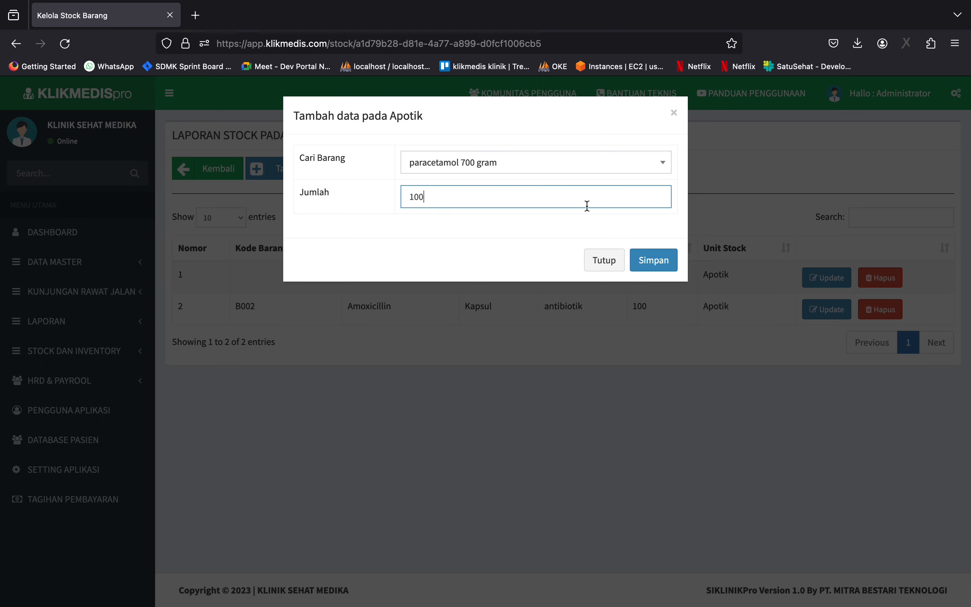
{"action": "left_click", "coordinate": [653, 259]}
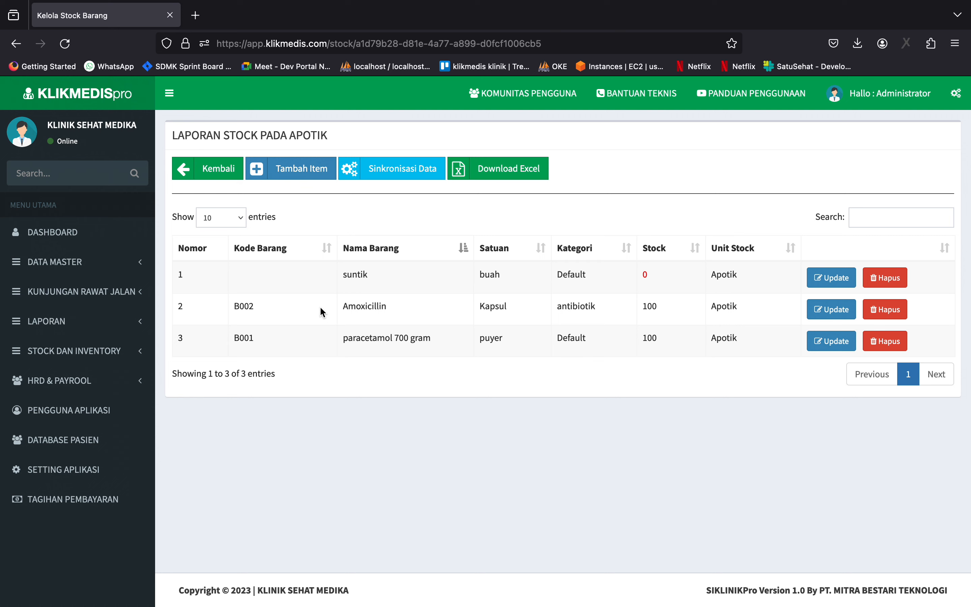
{"action": "left_click", "coordinate": [827, 281]}
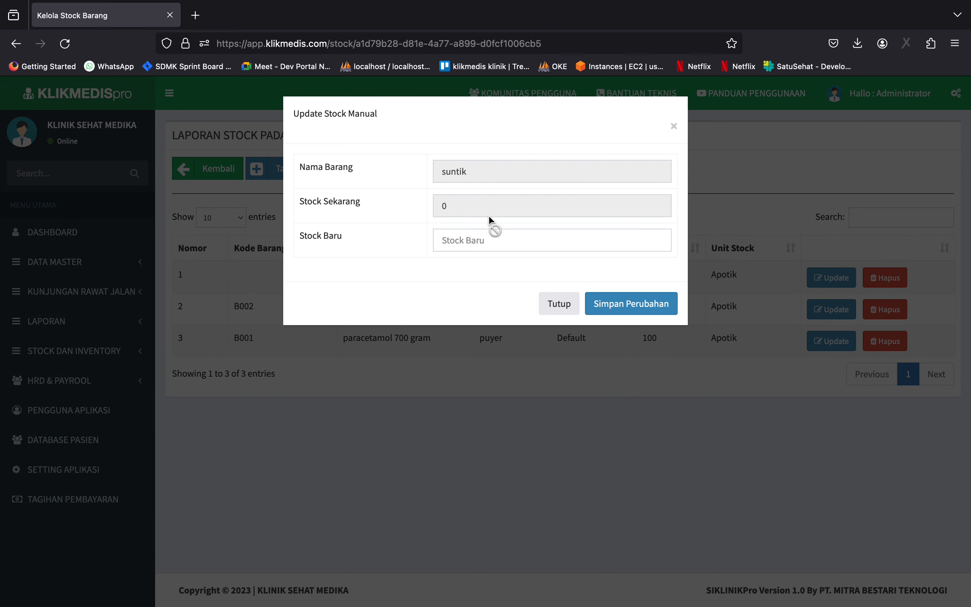
{"action": "left_click", "coordinate": [499, 241]}
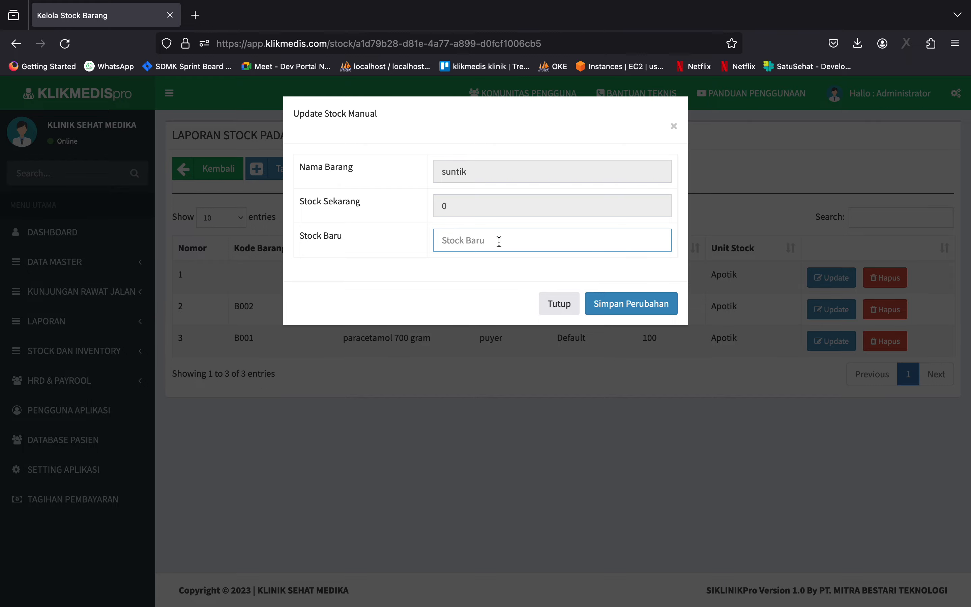
{"action": "left_click", "coordinate": [559, 306]}
Step: Manually update the Apotik stock of suntik to 150 and save the change
{"action": "left_click", "coordinate": [827, 281]}
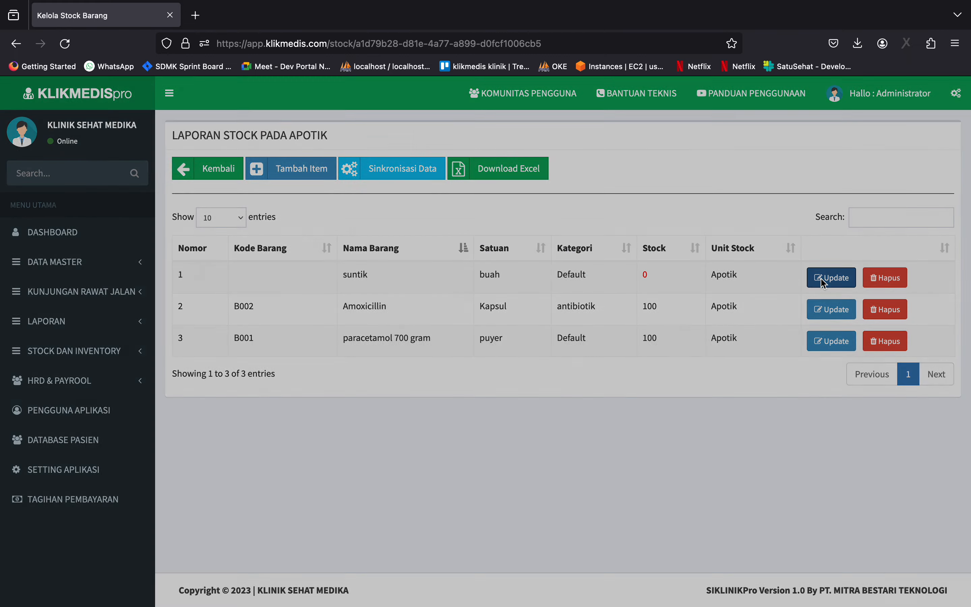
{"action": "left_click", "coordinate": [469, 238]}
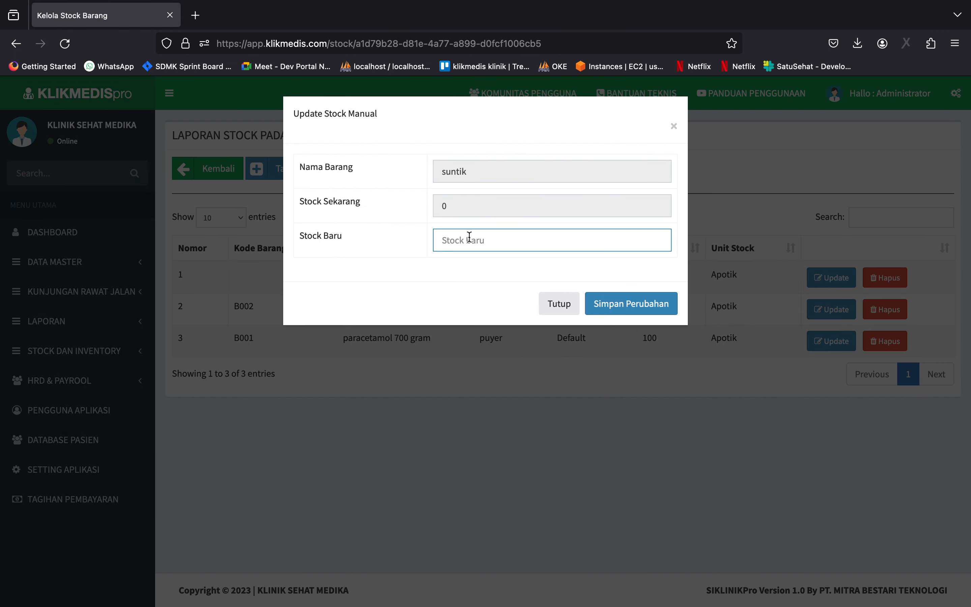
{"action": "type", "text": "150"}
{"action": "left_click", "coordinate": [611, 314]}
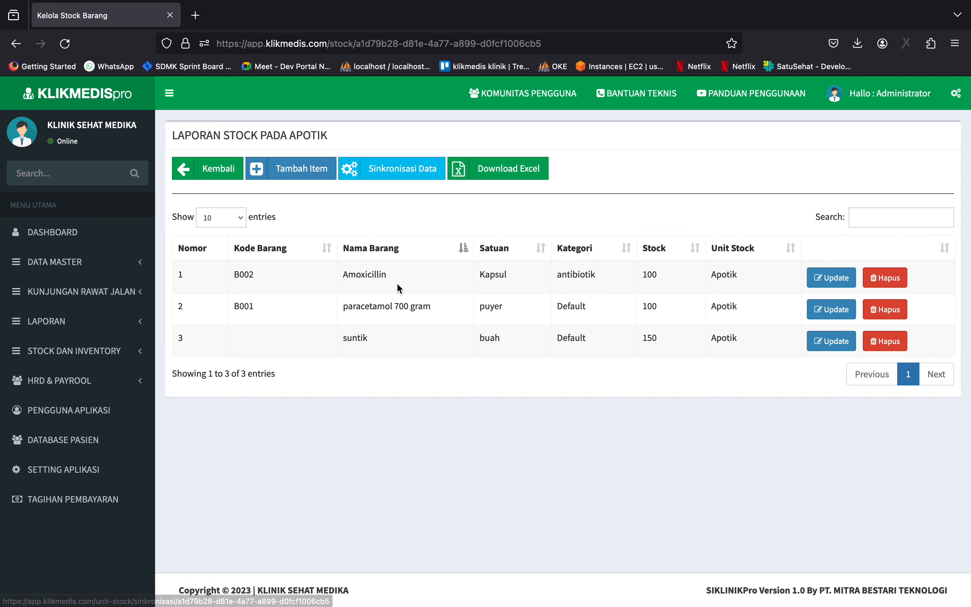
Step: Open the medicine and medical device master data and look through the medicine list with its stock figures
{"action": "left_click", "coordinate": [100, 262]}
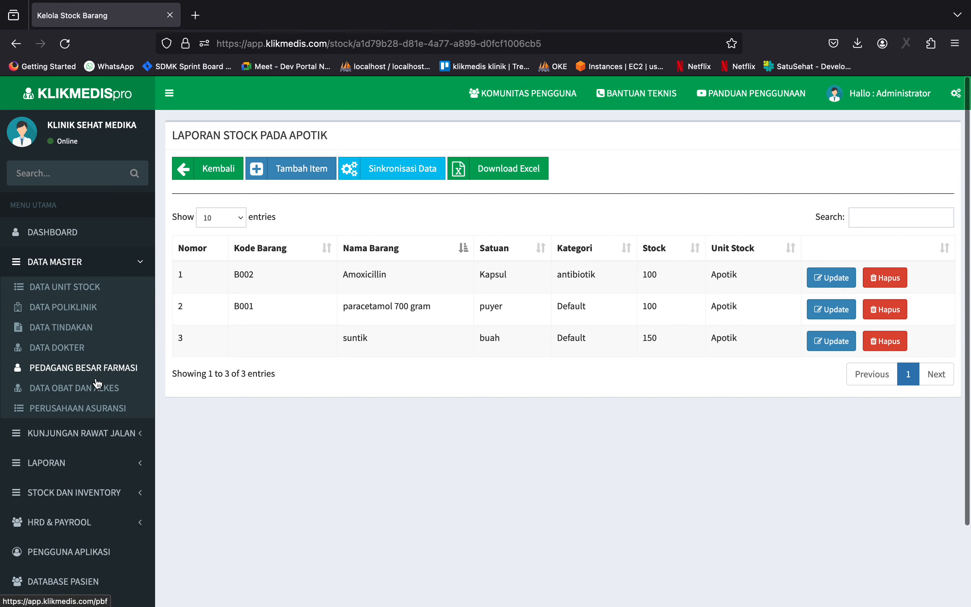
{"action": "left_click", "coordinate": [106, 392]}
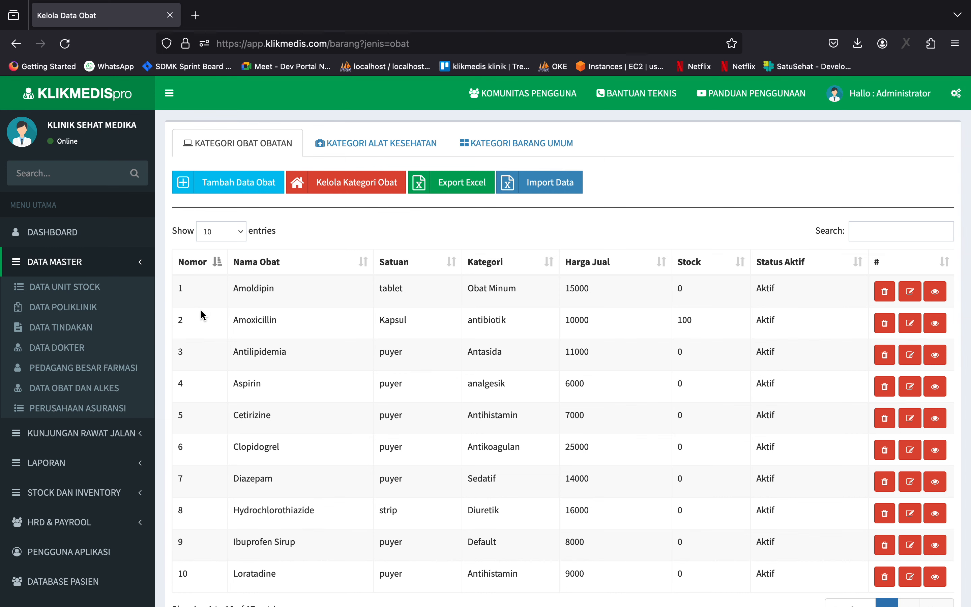
{"action": "scroll", "coordinate": [98, 344], "scroll_direction": "down", "scroll_amount": 3}
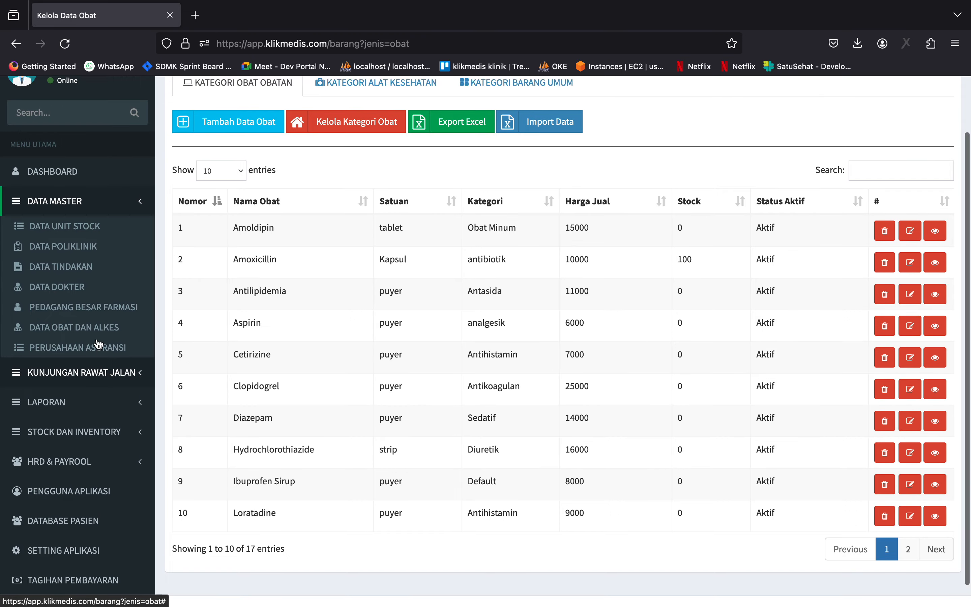
{"action": "scroll", "coordinate": [98, 344], "scroll_direction": "up", "scroll_amount": 3}
Step: Open the stock of the UGD unit and delete its Amoldipin and suntik items
{"action": "left_click", "coordinate": [82, 295]}
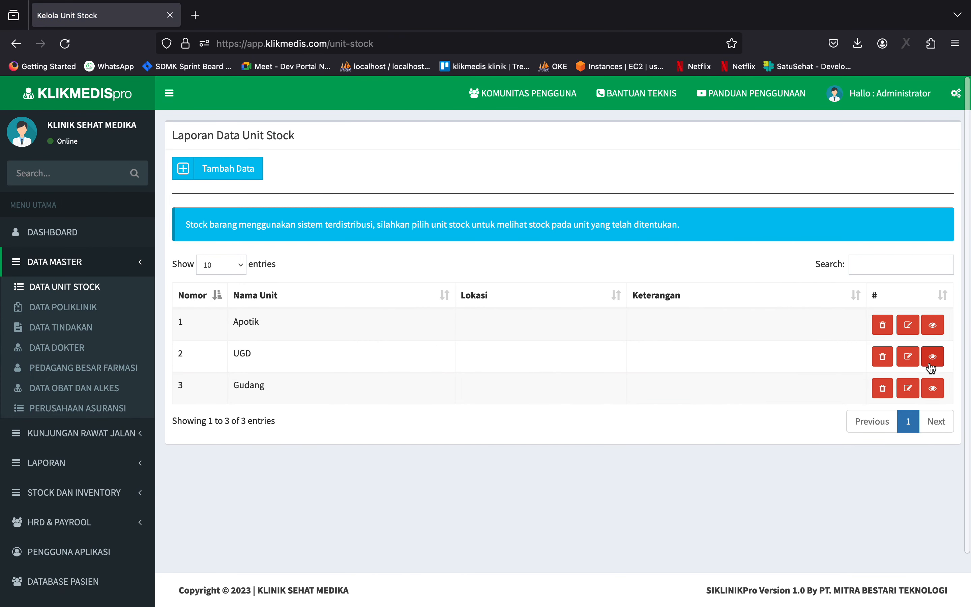
{"action": "left_click", "coordinate": [932, 361]}
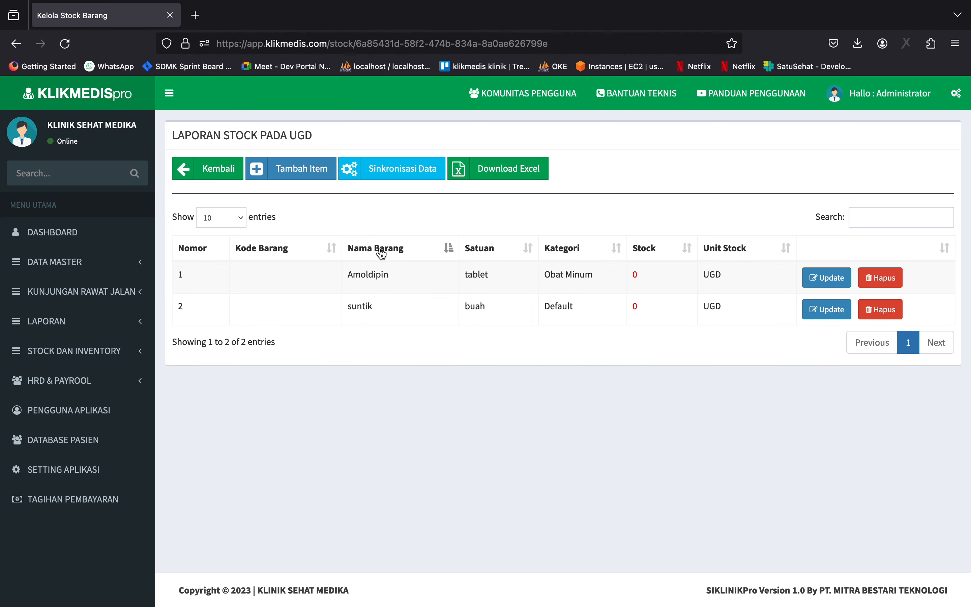
{"action": "left_click", "coordinate": [878, 278]}
{"action": "left_click", "coordinate": [612, 428]}
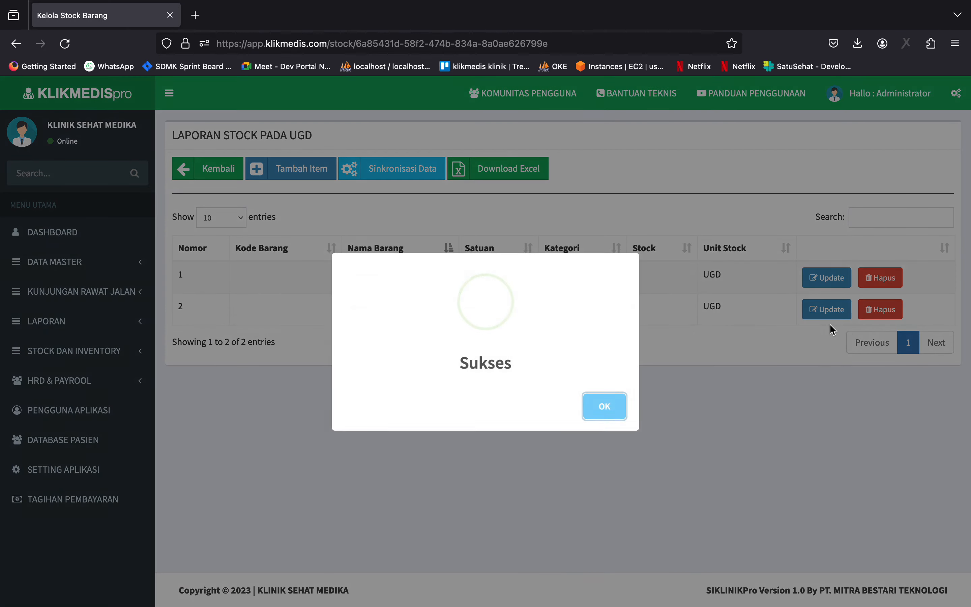
{"action": "left_click", "coordinate": [610, 417]}
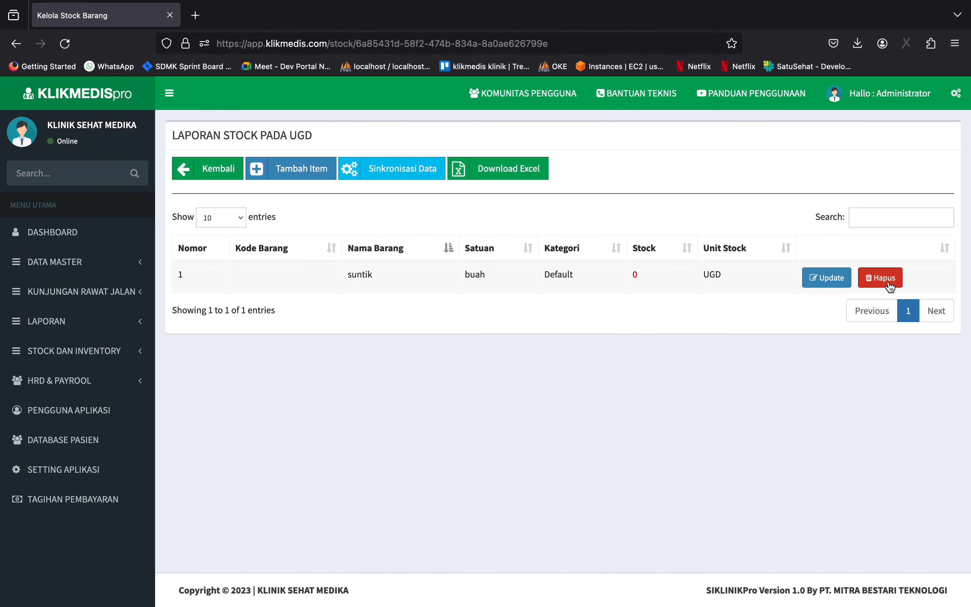
{"action": "left_click", "coordinate": [887, 279]}
{"action": "left_click", "coordinate": [623, 418]}
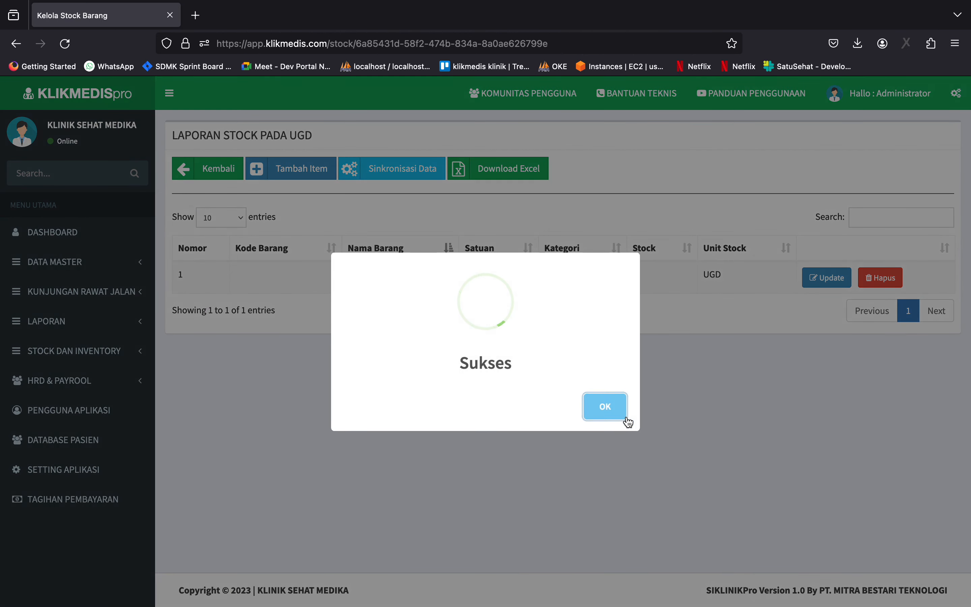
{"action": "left_click", "coordinate": [622, 415]}
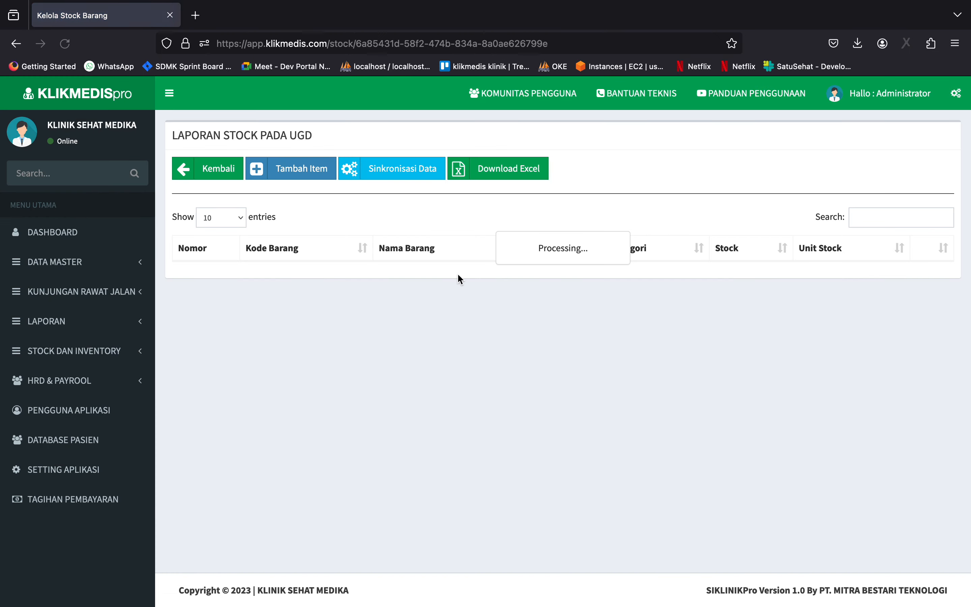
Step: Synchronize the UGD stock with the master data and look over the resulting item list
{"action": "left_click", "coordinate": [398, 175]}
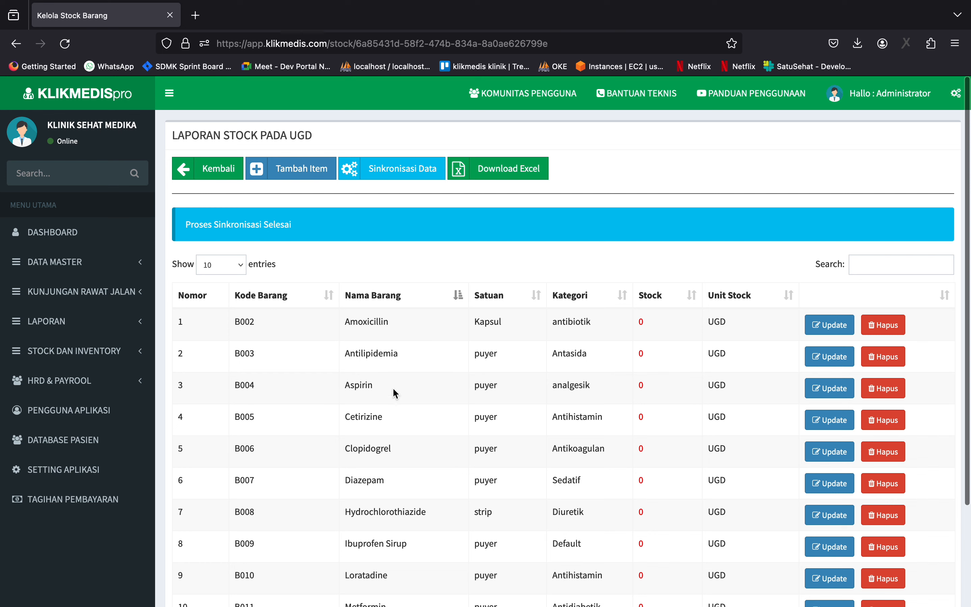
{"action": "scroll", "coordinate": [419, 388], "scroll_direction": "down", "scroll_amount": 3}
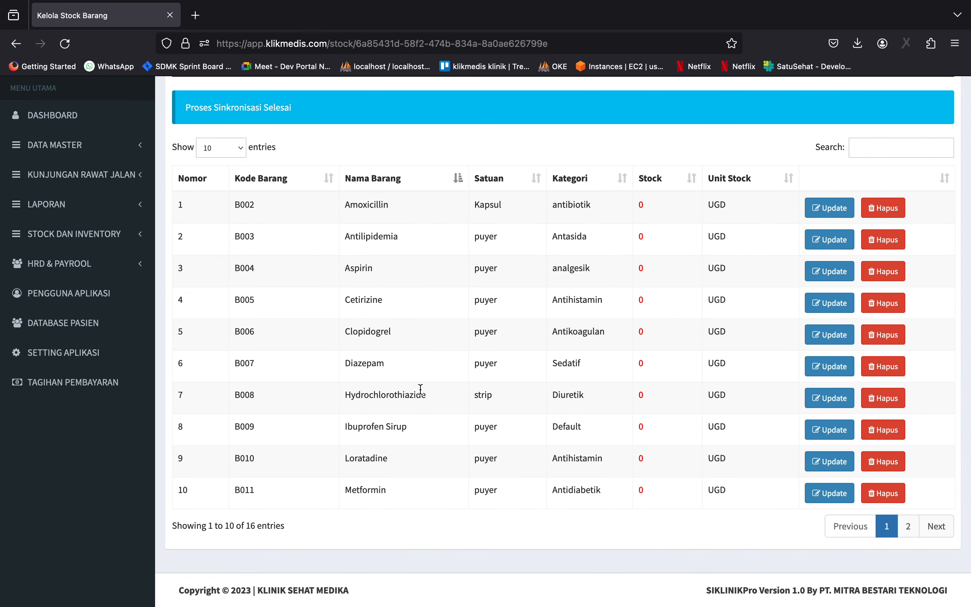
{"action": "scroll", "coordinate": [420, 390], "scroll_direction": "up", "scroll_amount": 3}
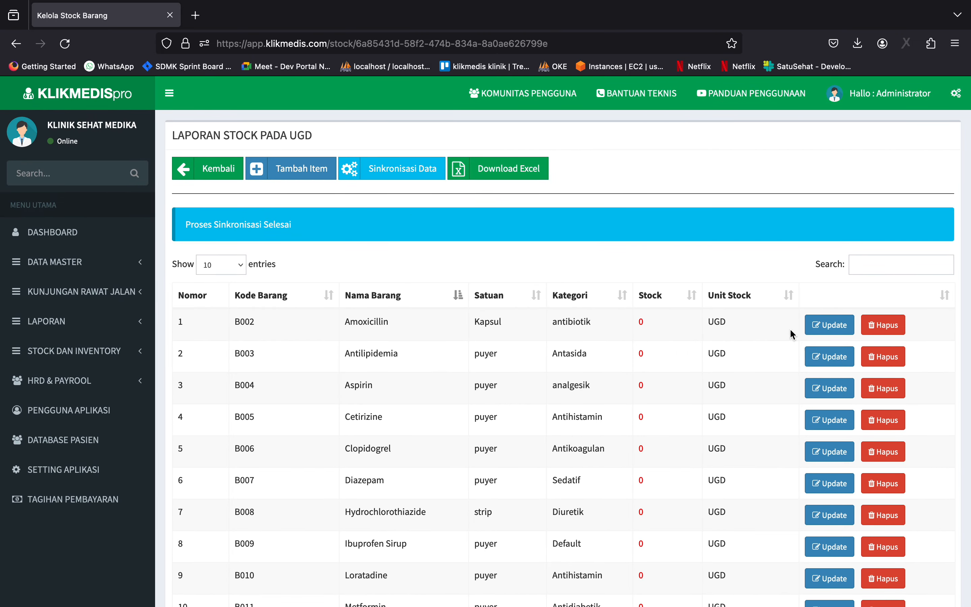
Step: Manually update the UGD stock of Amoxicillin to 50 and save the change
{"action": "left_click", "coordinate": [825, 324]}
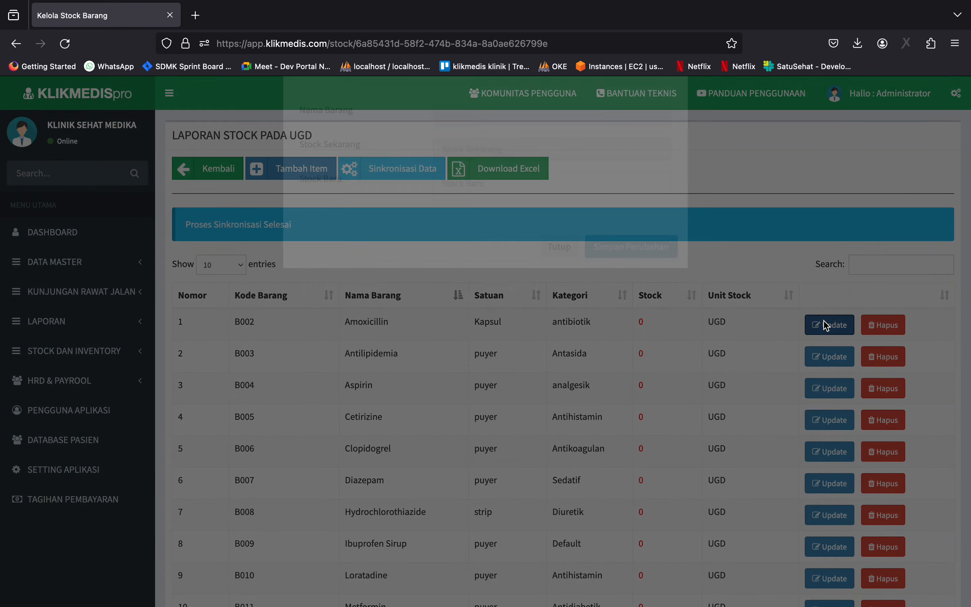
{"action": "left_click", "coordinate": [517, 244]}
{"action": "type", "text": "50"}
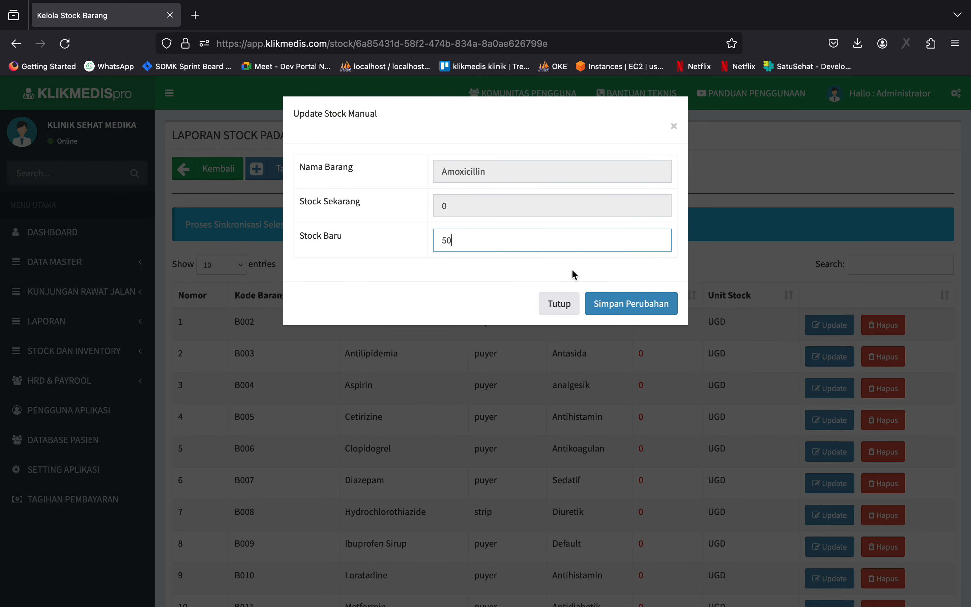
{"action": "left_click", "coordinate": [627, 303]}
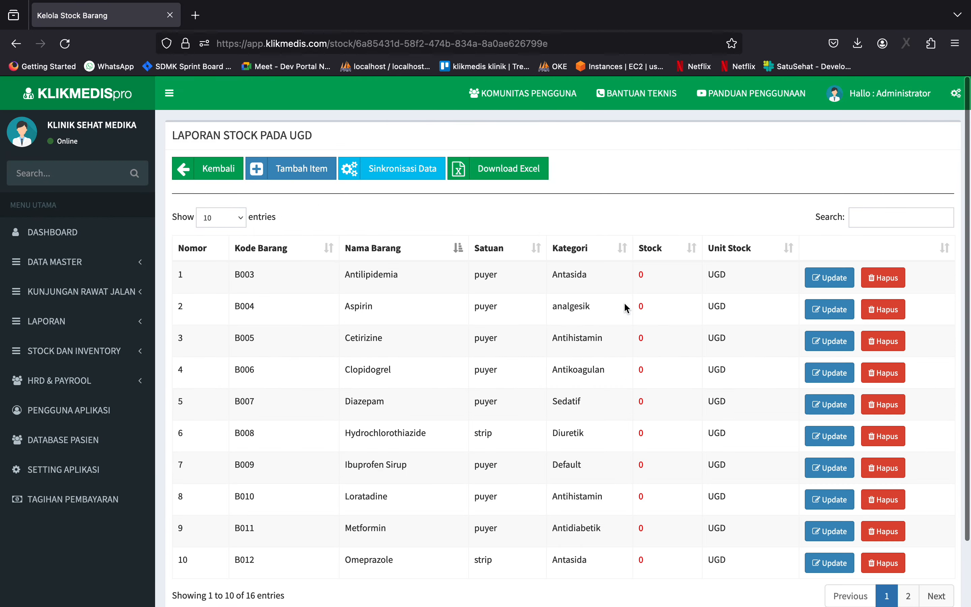
Step: Review both pages of the UGD stock list, checking the stock figures of the synchronized items and the manually updated Amoxicillin
{"action": "scroll", "coordinate": [768, 370], "scroll_direction": "down", "scroll_amount": 3}
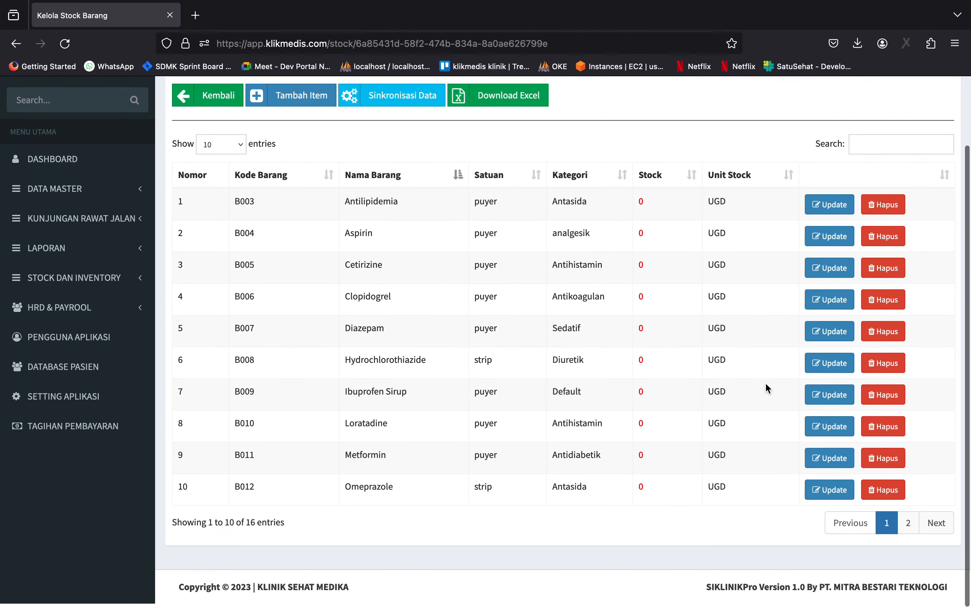
{"action": "scroll", "coordinate": [755, 477], "scroll_direction": "up", "scroll_amount": 3}
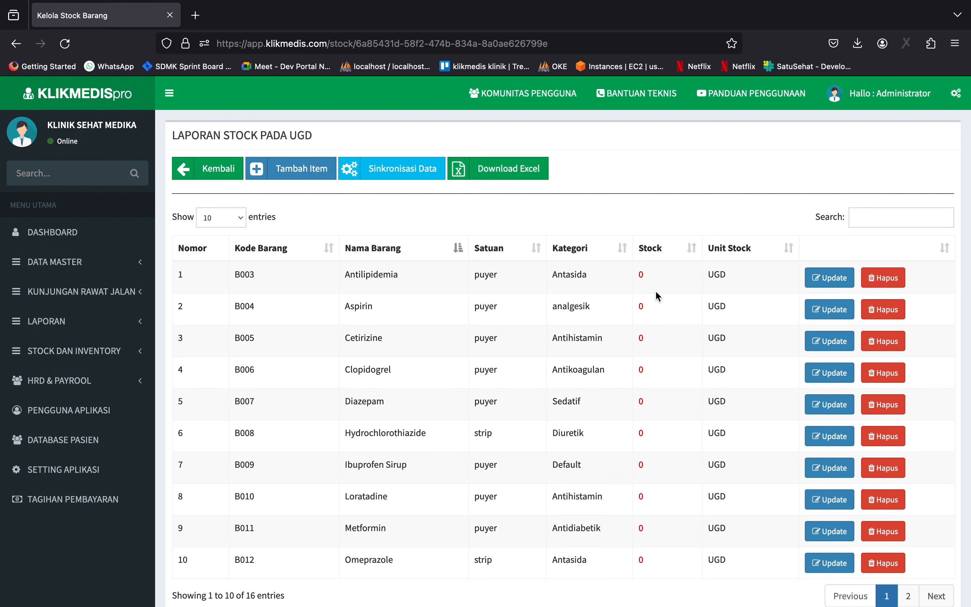
{"action": "scroll", "coordinate": [653, 293], "scroll_direction": "down", "scroll_amount": 1}
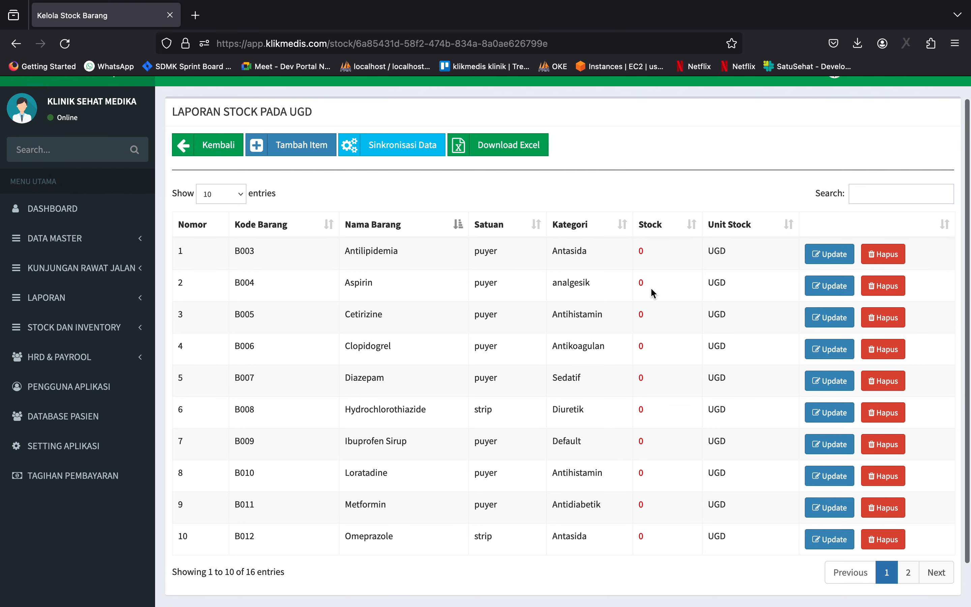
{"action": "scroll", "coordinate": [650, 379], "scroll_direction": "down", "scroll_amount": 2}
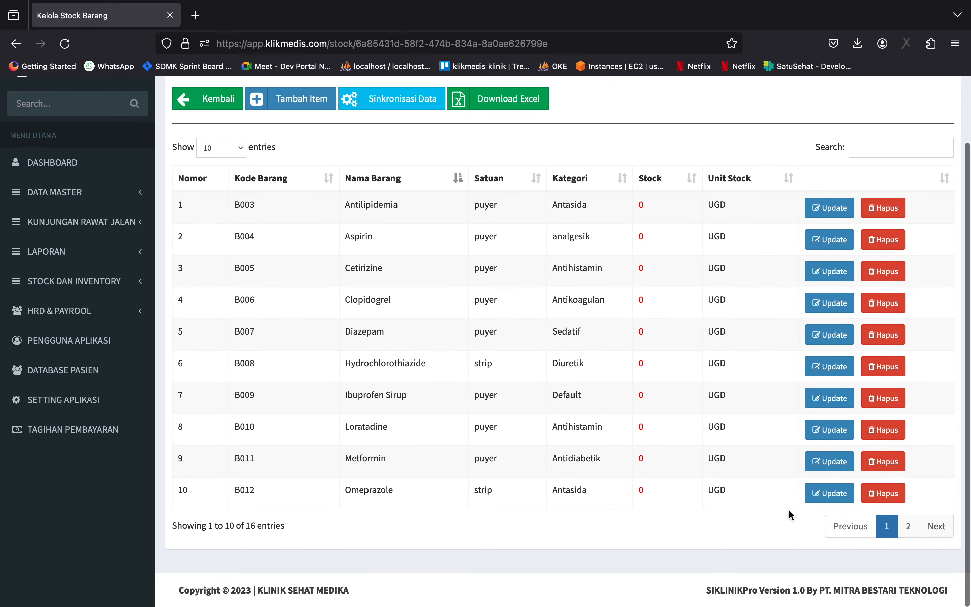
{"action": "left_click", "coordinate": [898, 532]}
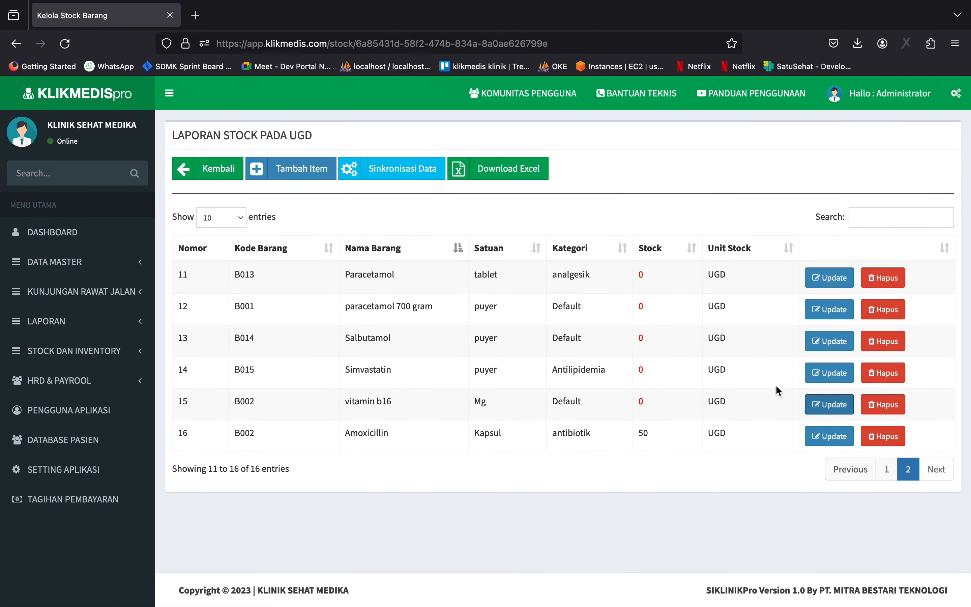
{"action": "left_click", "coordinate": [886, 470]}
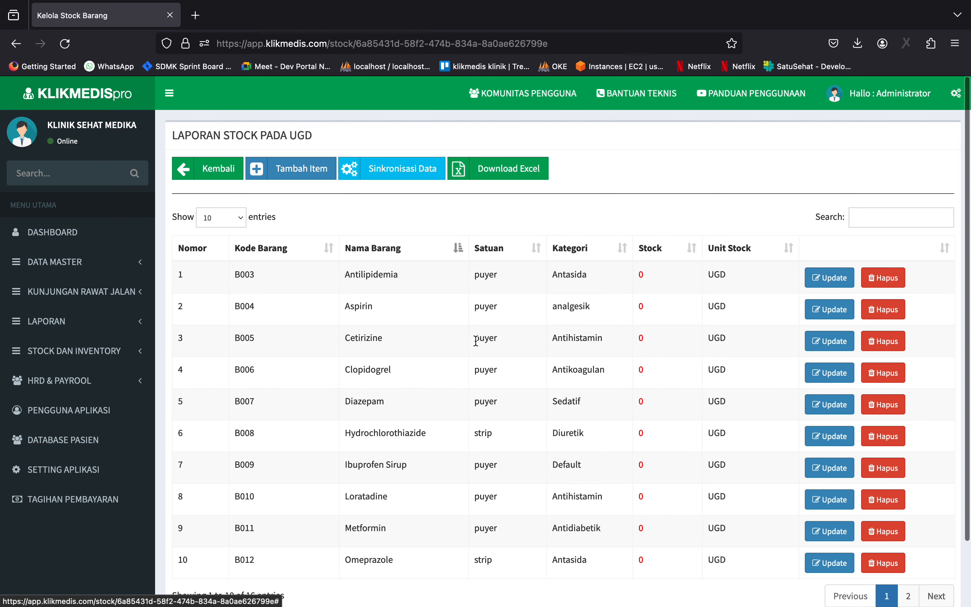
{"action": "scroll", "coordinate": [786, 514], "scroll_direction": "down", "scroll_amount": 3}
{"action": "left_click", "coordinate": [939, 522]}
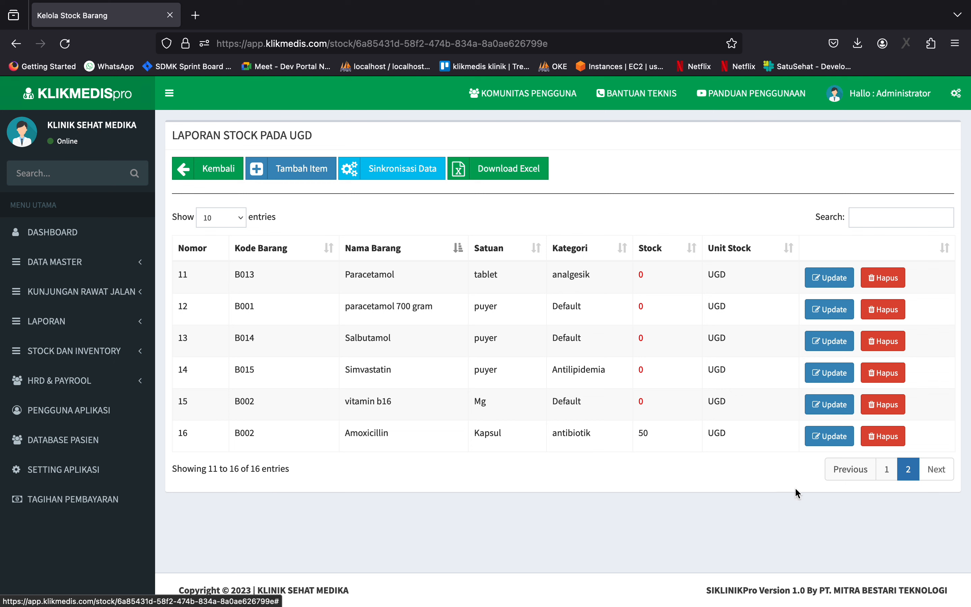
{"action": "left_click", "coordinate": [886, 469]}
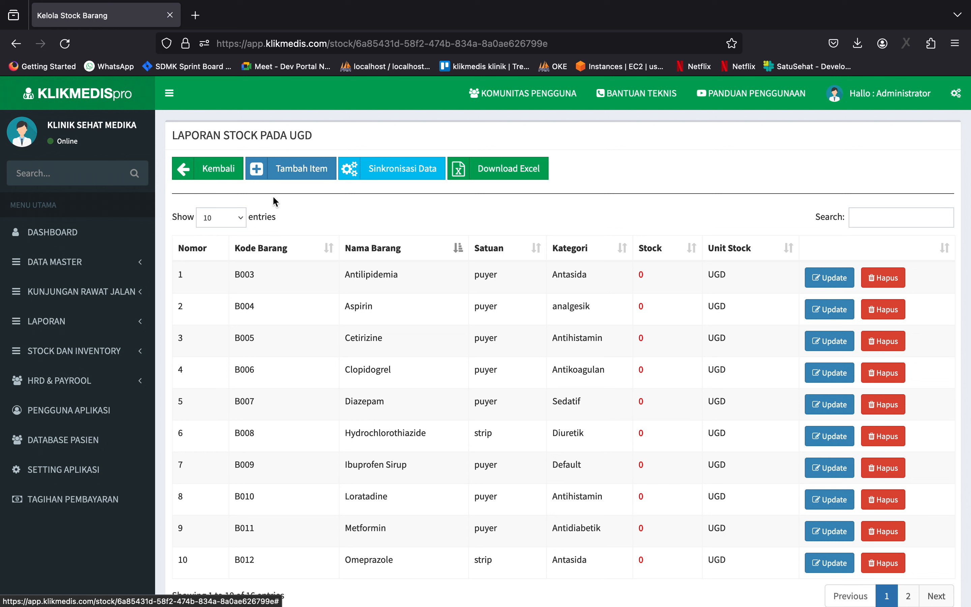
{"action": "left_click", "coordinate": [114, 267]}
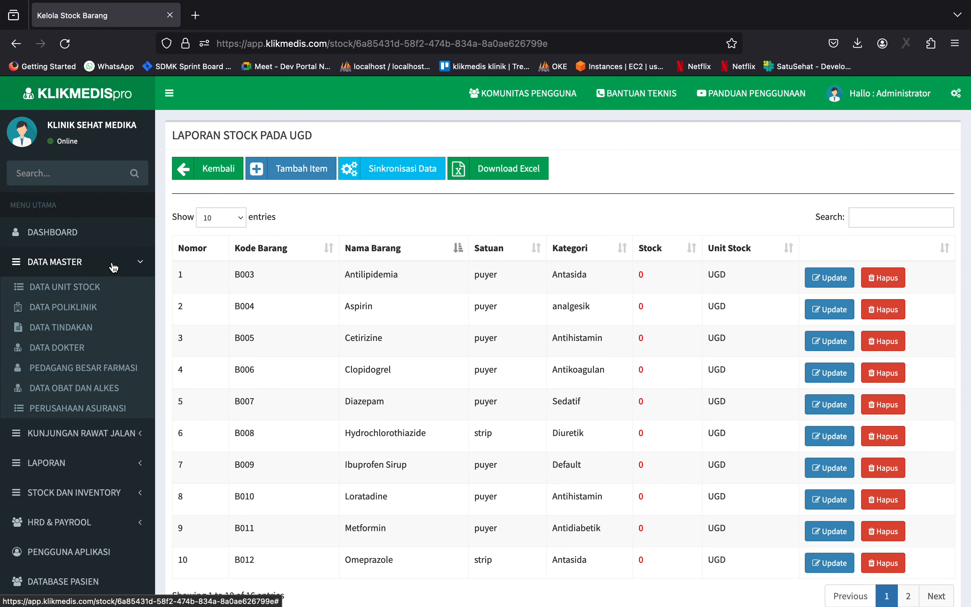
{"action": "mouse_move", "coordinate": [367, 5]}
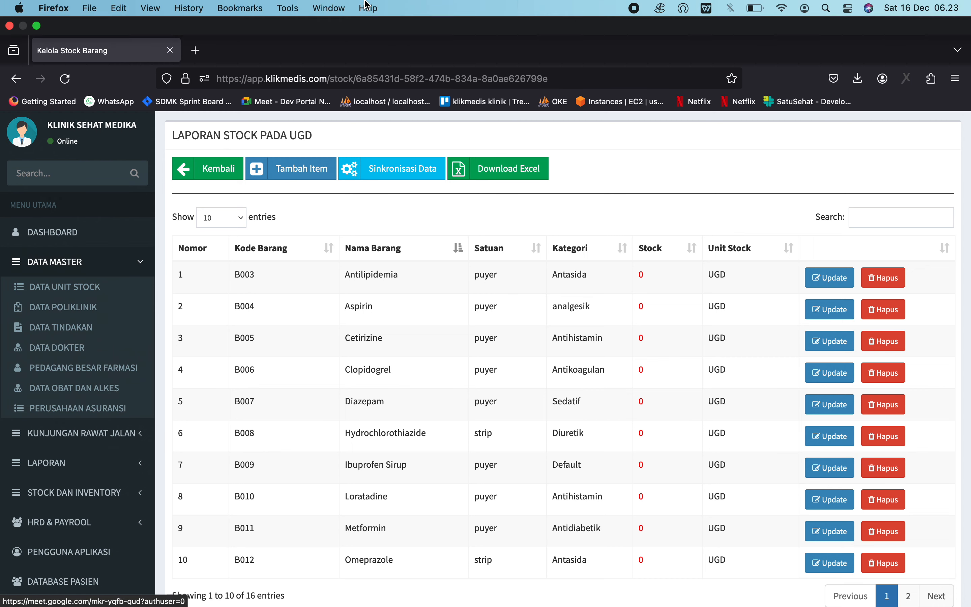